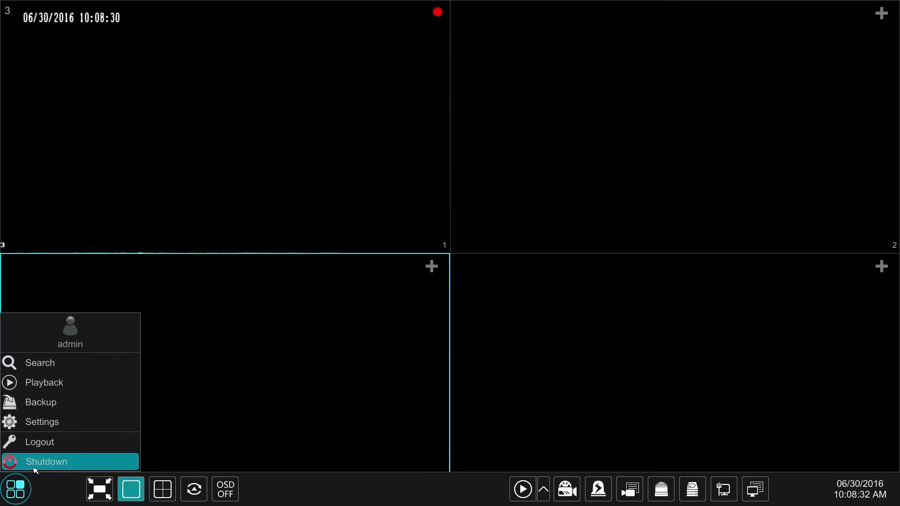
# Step: Open the Account and Authority settings and select the guest and admin accounts to examine the existing users
pyautogui.click(46, 424)
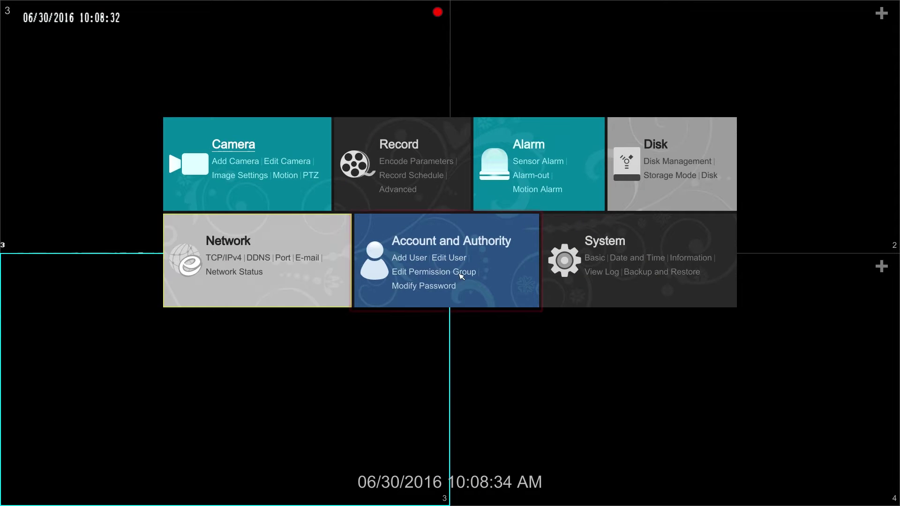
pyautogui.click(498, 244)
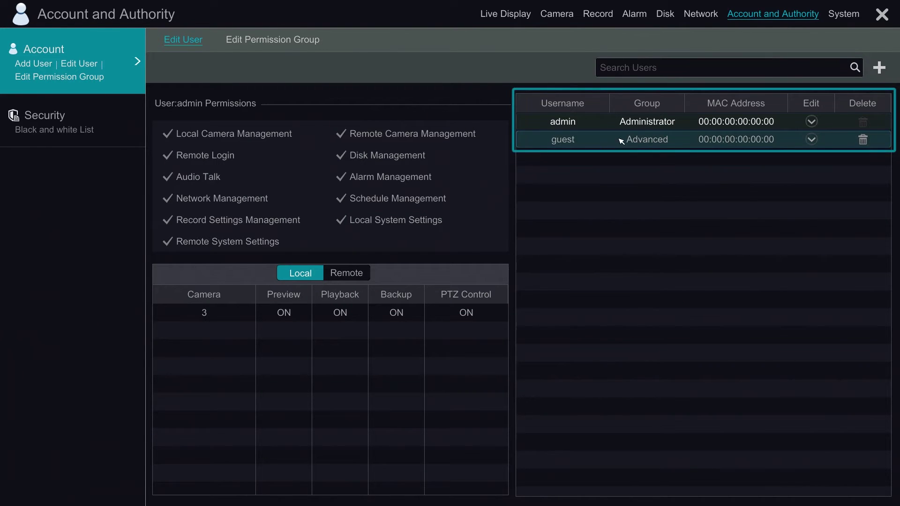
pyautogui.click(563, 142)
pyautogui.click(569, 124)
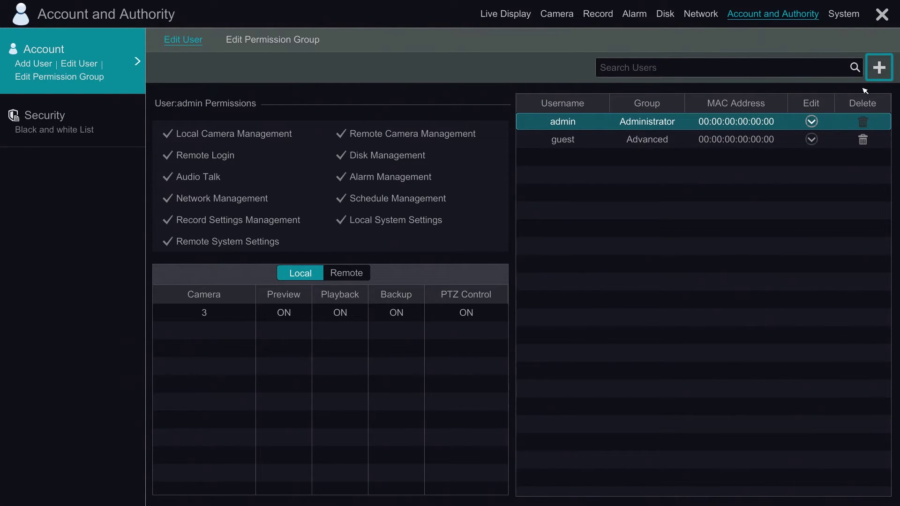
# Step: Start adding a new user and enter manager as the username
pyautogui.click(879, 68)
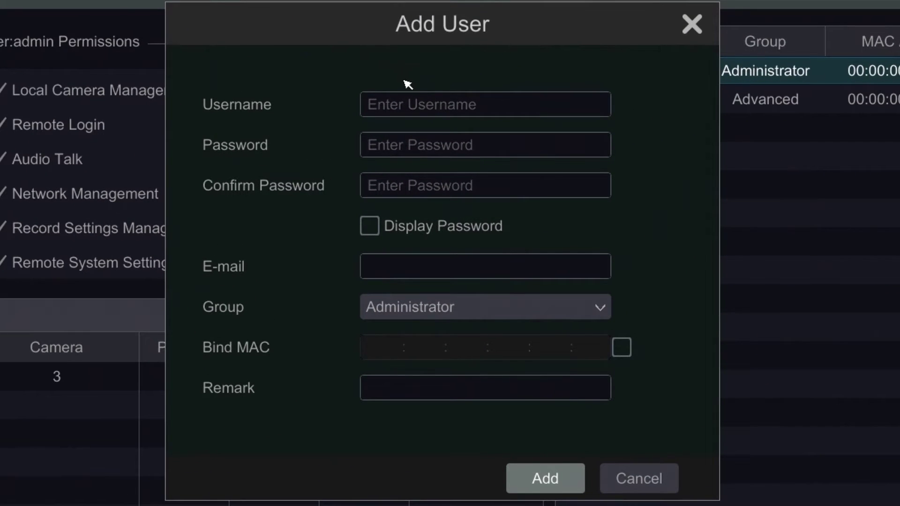
pyautogui.click(415, 103)
pyautogui.click(661, 240)
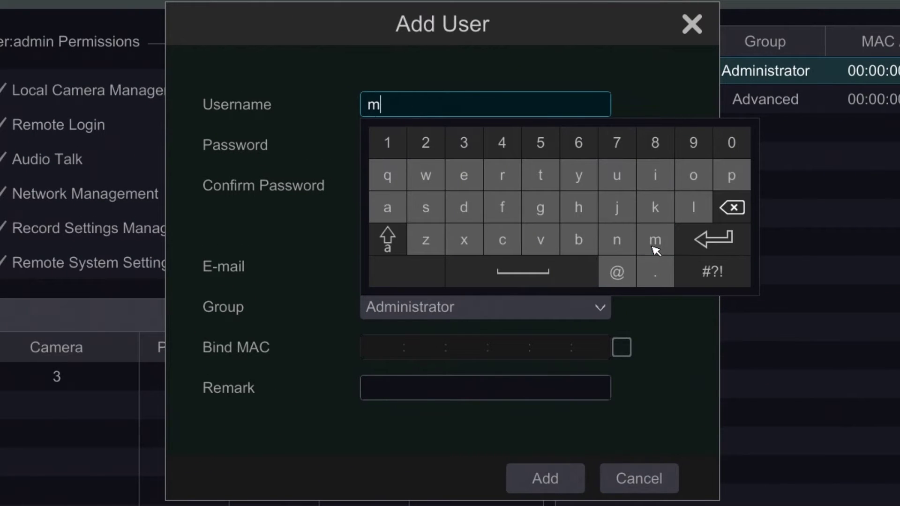
pyautogui.click(398, 206)
pyautogui.click(627, 245)
pyautogui.click(398, 209)
pyautogui.click(548, 213)
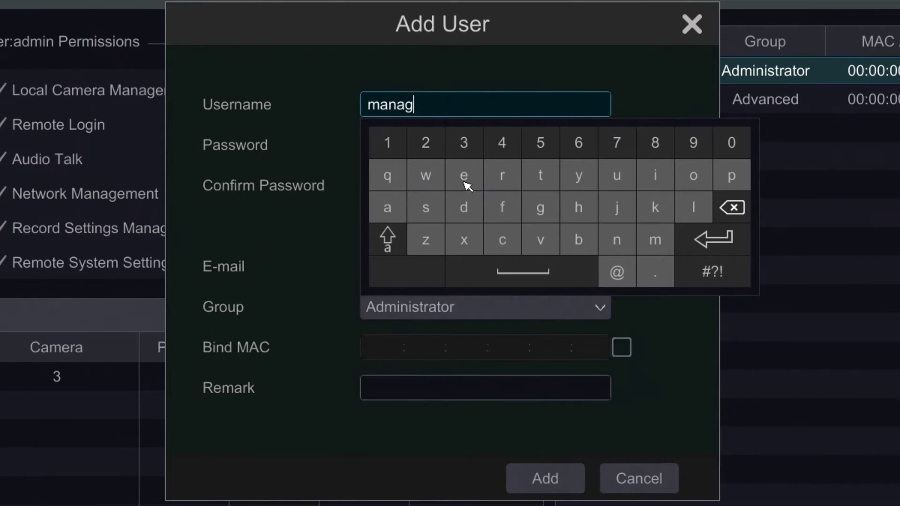
pyautogui.click(465, 183)
pyautogui.click(507, 183)
pyautogui.click(740, 240)
# Step: Enter the account password for the new user
pyautogui.click(496, 150)
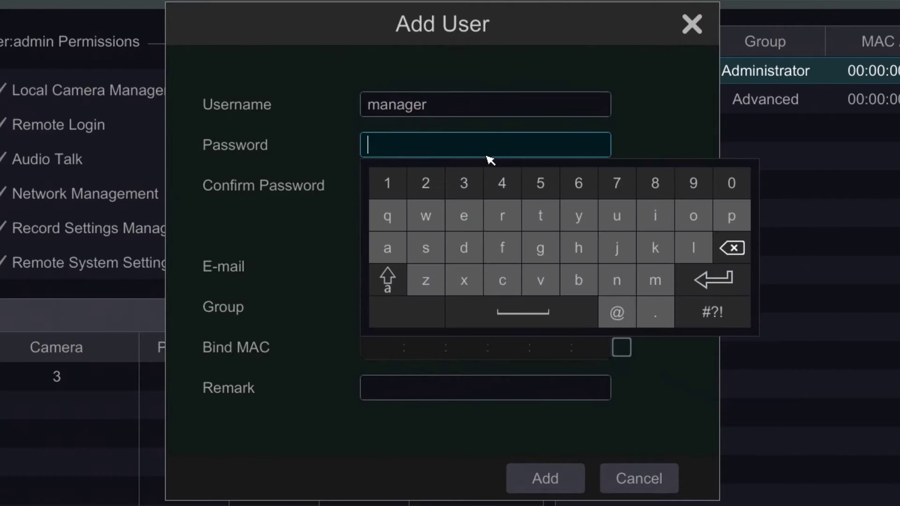
pyautogui.click(401, 187)
pyautogui.click(427, 188)
pyautogui.click(464, 192)
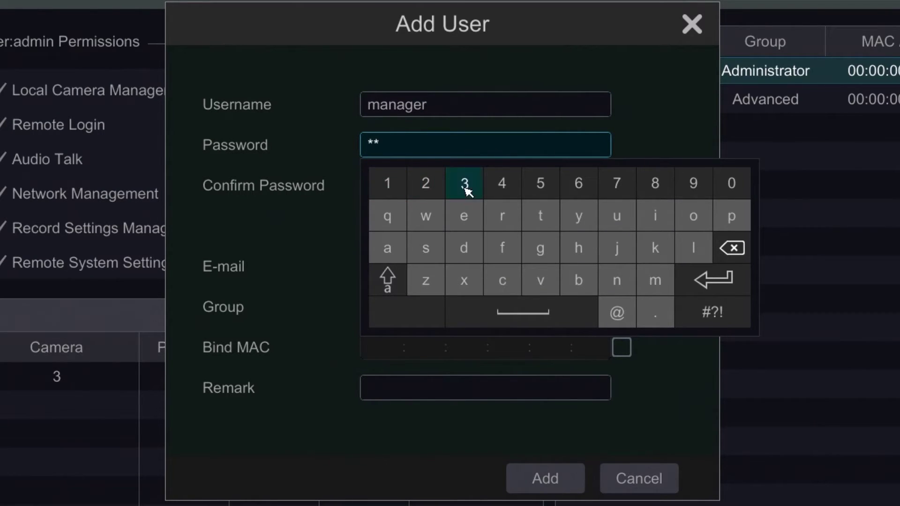
pyautogui.click(505, 189)
pyautogui.click(541, 188)
pyautogui.click(578, 189)
pyautogui.click(713, 281)
# Step: Repeat the account password in the confirmation field and check both entries by briefly displaying them
pyautogui.click(452, 195)
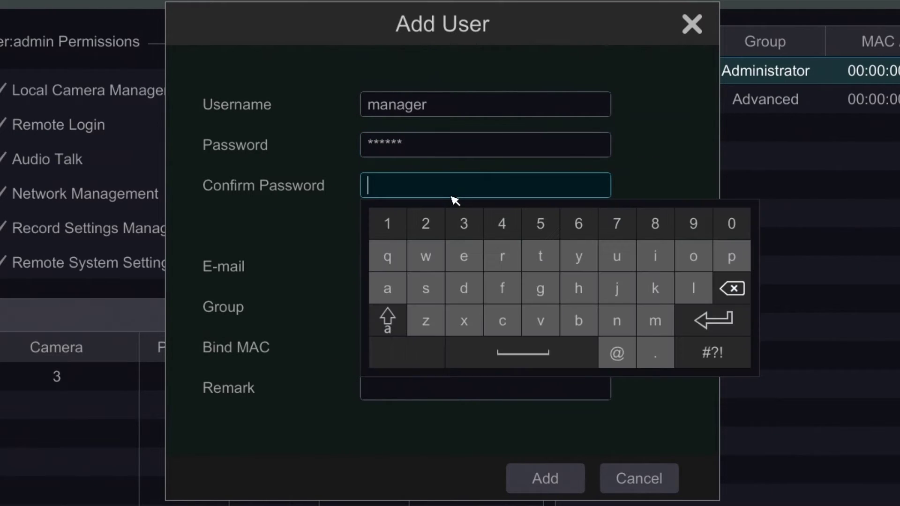
pyautogui.click(394, 221)
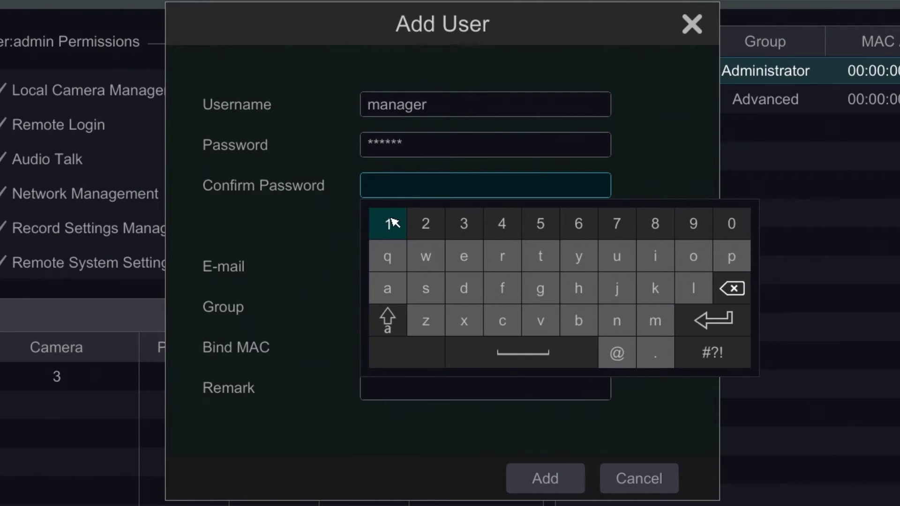
pyautogui.click(433, 227)
pyautogui.click(465, 230)
pyautogui.click(508, 231)
pyautogui.click(540, 229)
pyautogui.click(579, 235)
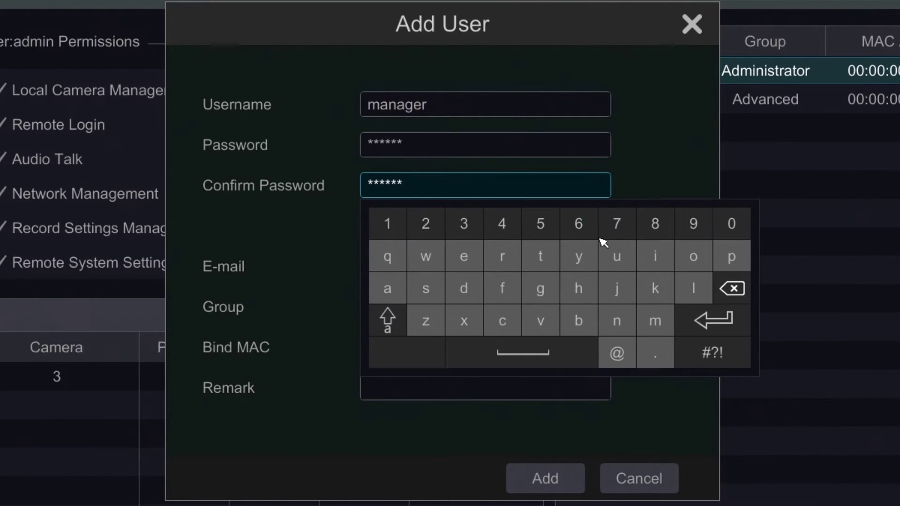
pyautogui.click(705, 320)
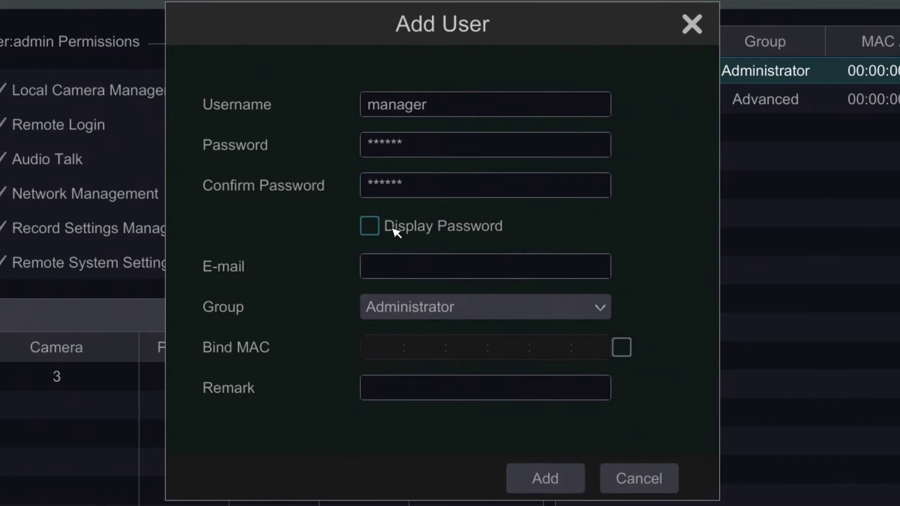
pyautogui.click(396, 232)
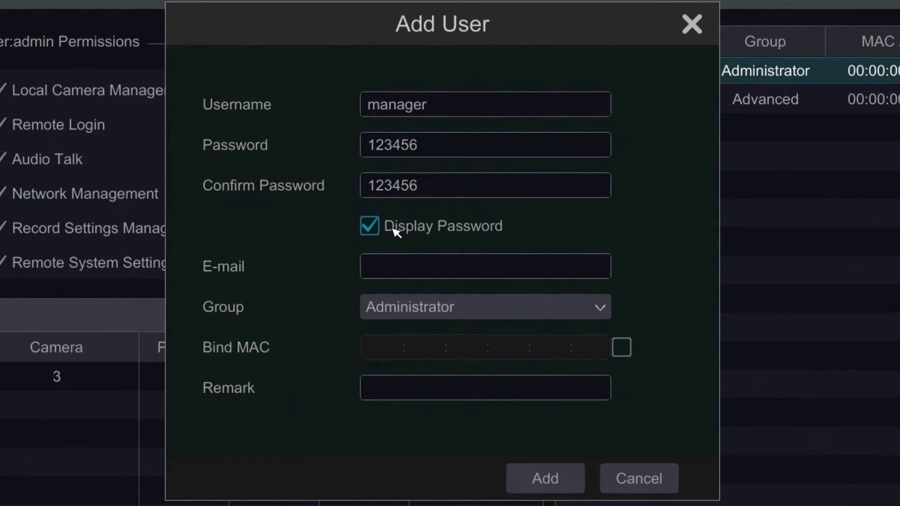
pyautogui.click(396, 232)
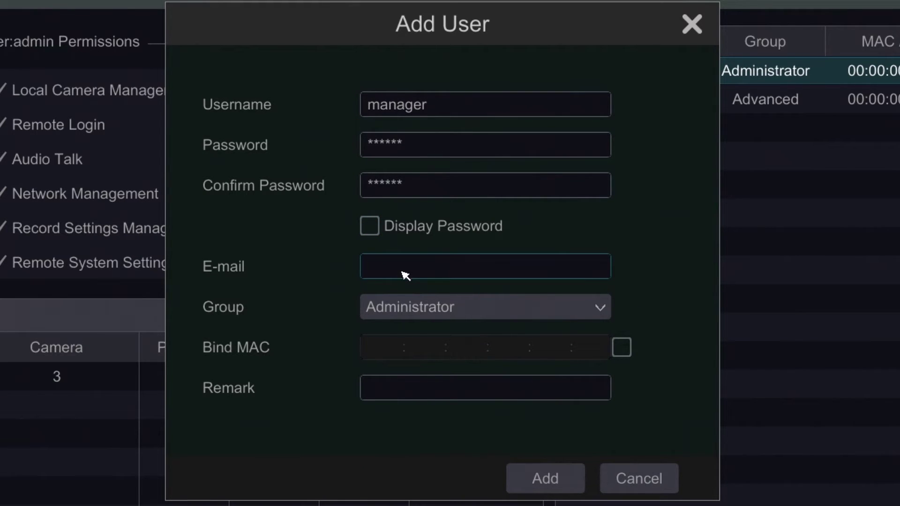
# Step: Leave the e-mail empty and assign the new user to the Ordinary group
pyautogui.click(404, 271)
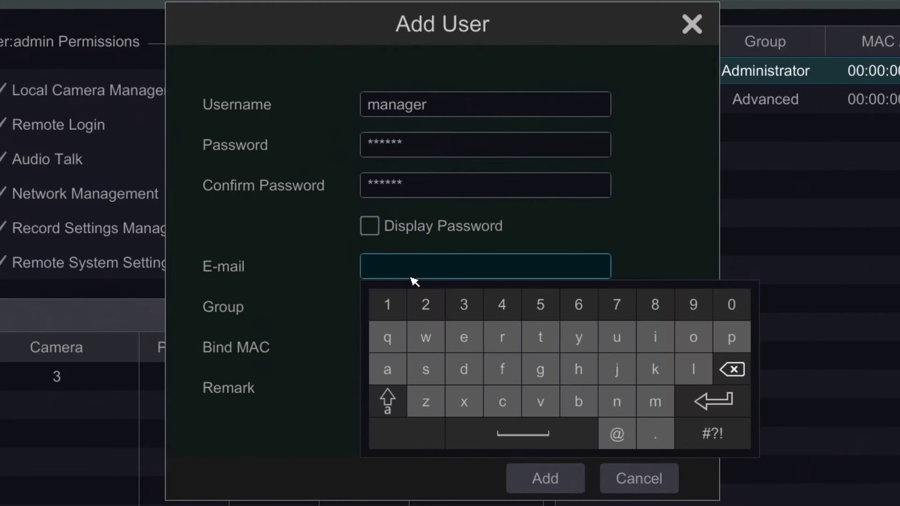
pyautogui.click(675, 256)
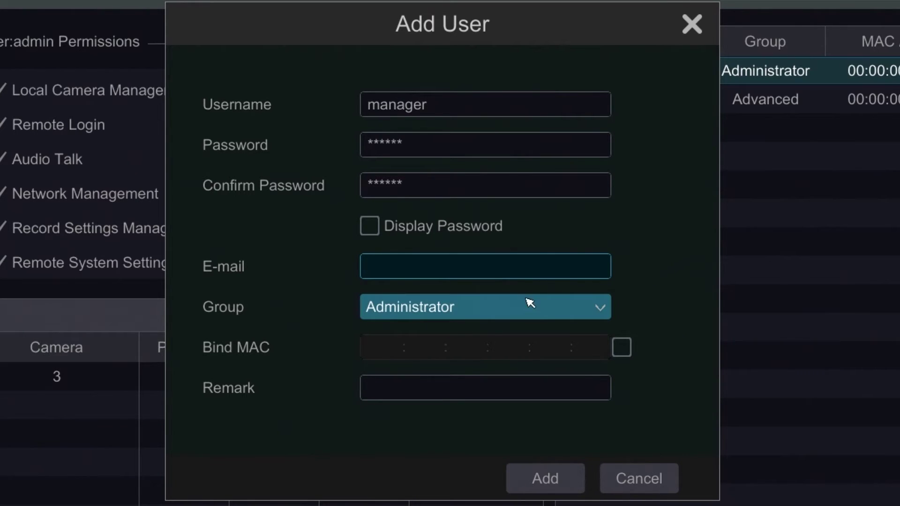
pyautogui.click(483, 307)
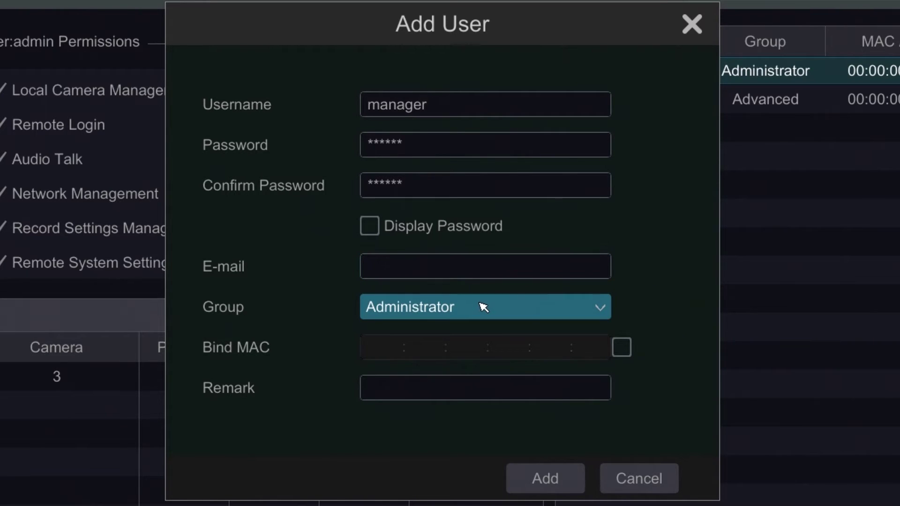
pyautogui.click(485, 308)
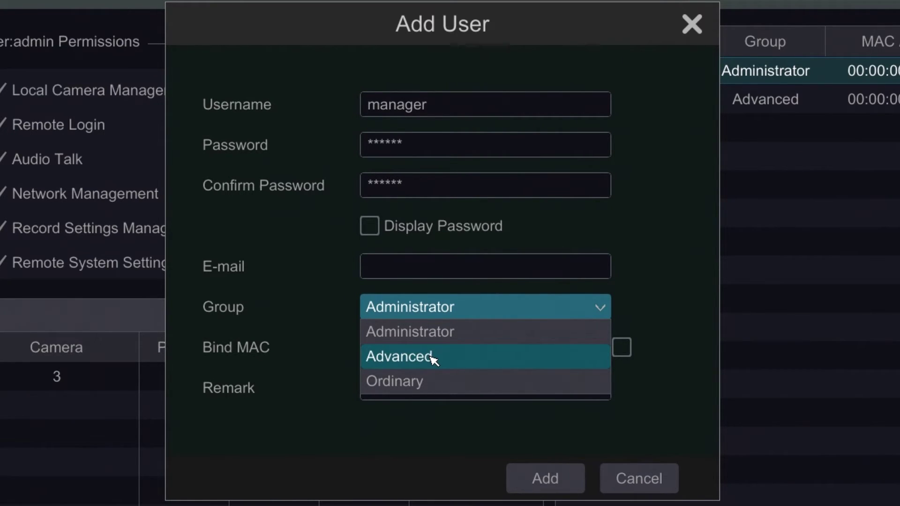
pyautogui.click(422, 384)
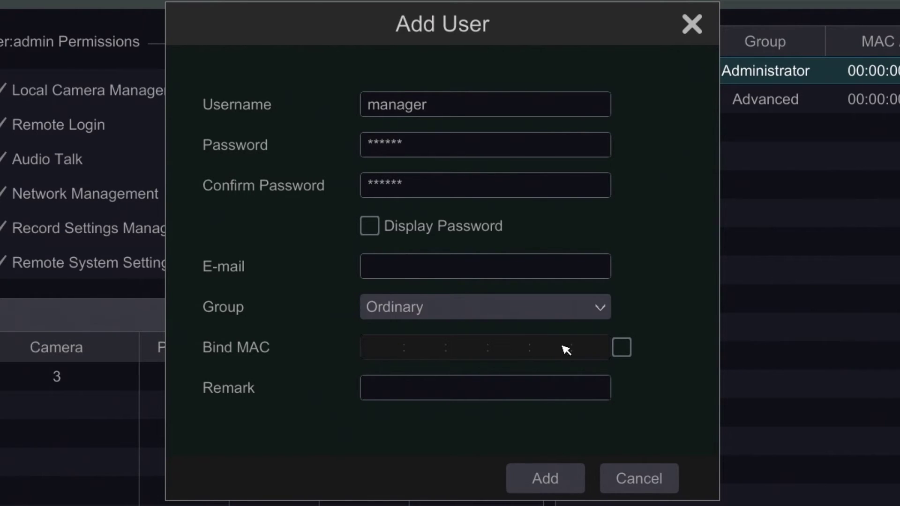
# Step: Enter the person's first name as the remark and add the new user
pyautogui.click(409, 390)
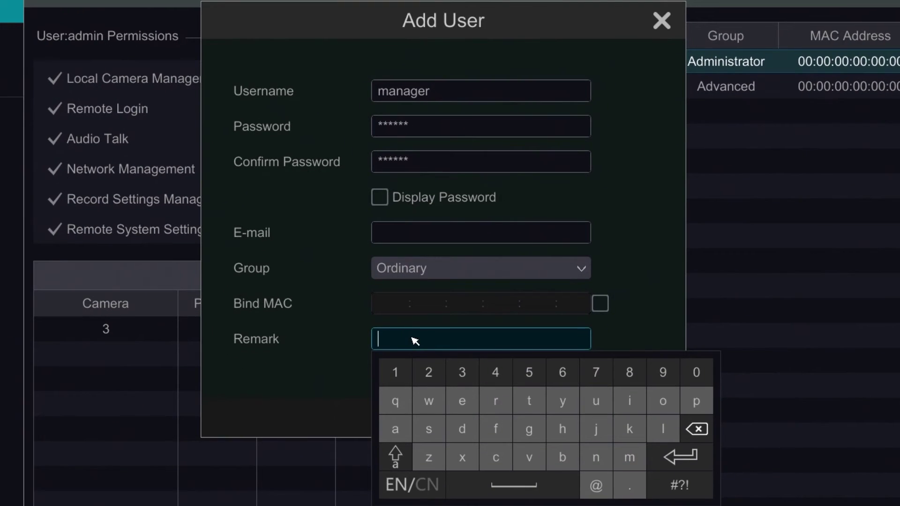
pyautogui.click(430, 434)
pyautogui.click(534, 403)
pyautogui.click(465, 403)
pyautogui.click(533, 458)
pyautogui.click(471, 406)
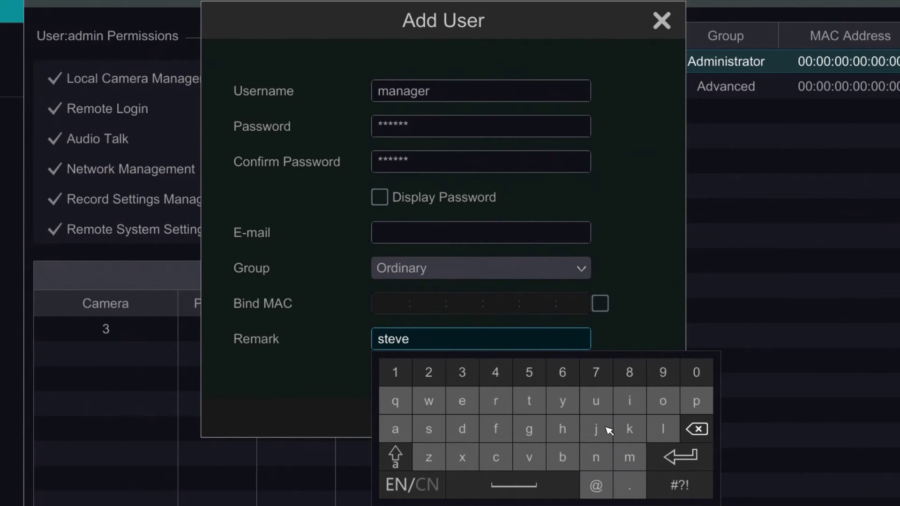
pyautogui.click(683, 462)
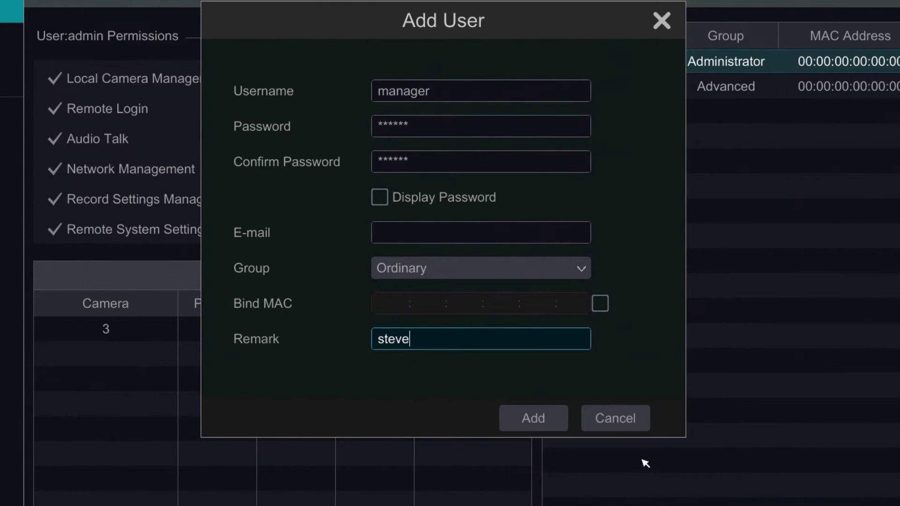
pyautogui.click(534, 418)
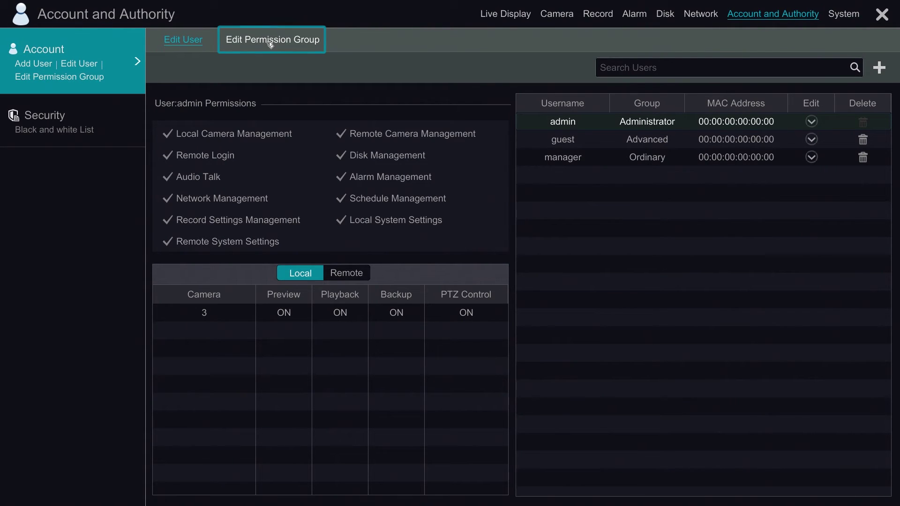
# Step: Examine the Ordinary permission group's general permissions and its local and remote camera permissions
pyautogui.click(271, 45)
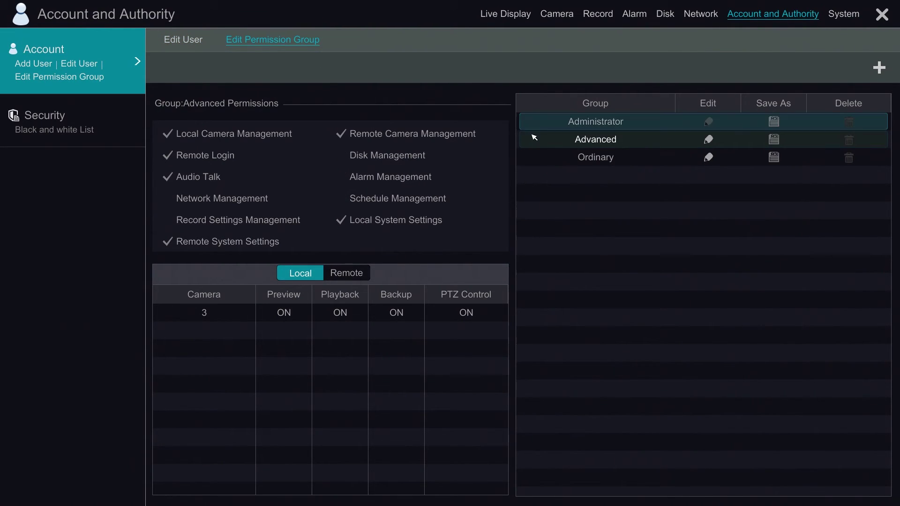
pyautogui.click(603, 161)
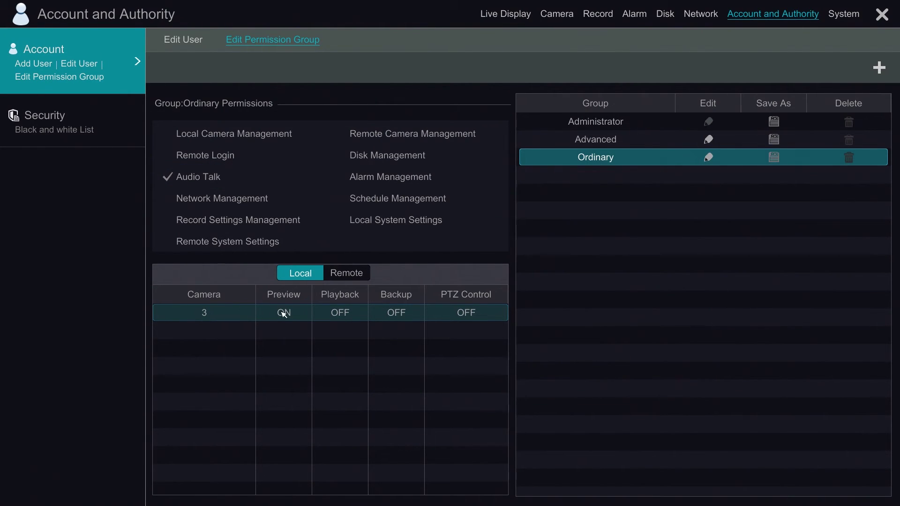
pyautogui.click(345, 277)
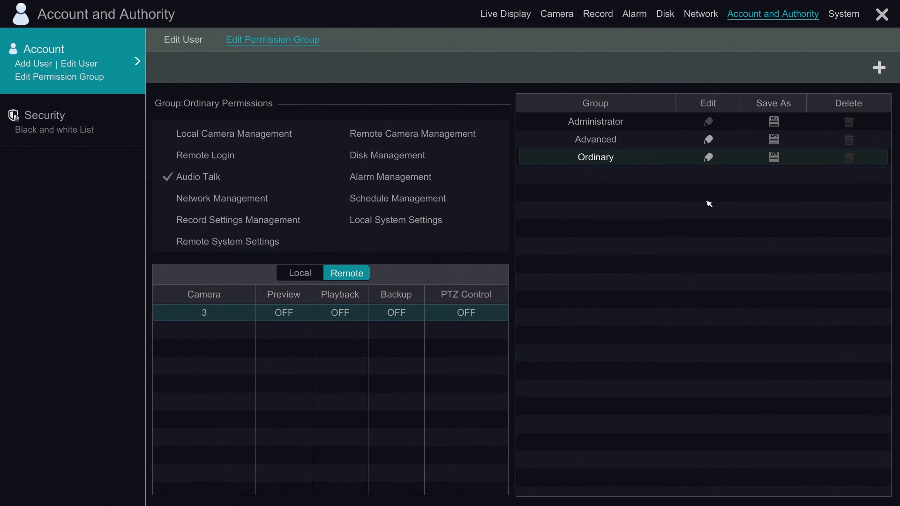
# Step: Edit the Ordinary group to allow Remote Login and set local Playback and Backup to ON for camera 3
pyautogui.click(709, 159)
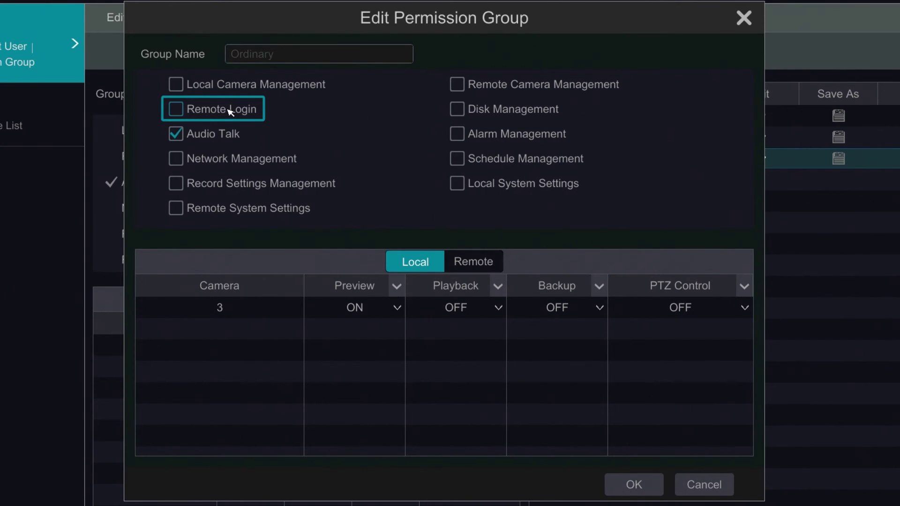
pyautogui.click(229, 112)
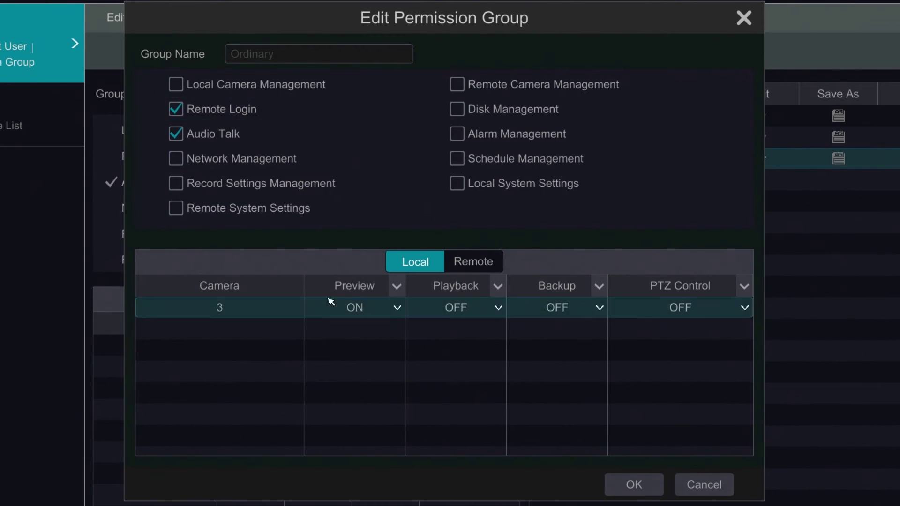
pyautogui.click(474, 310)
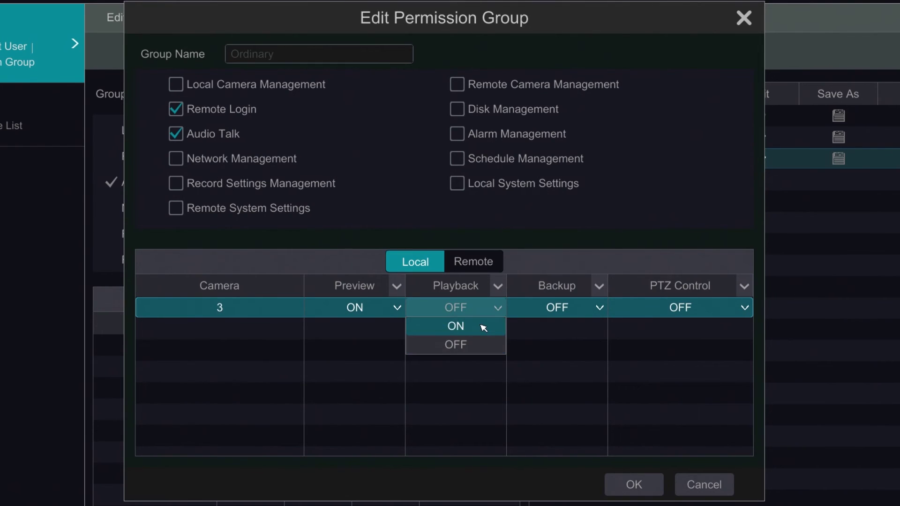
pyautogui.click(483, 326)
pyautogui.click(599, 309)
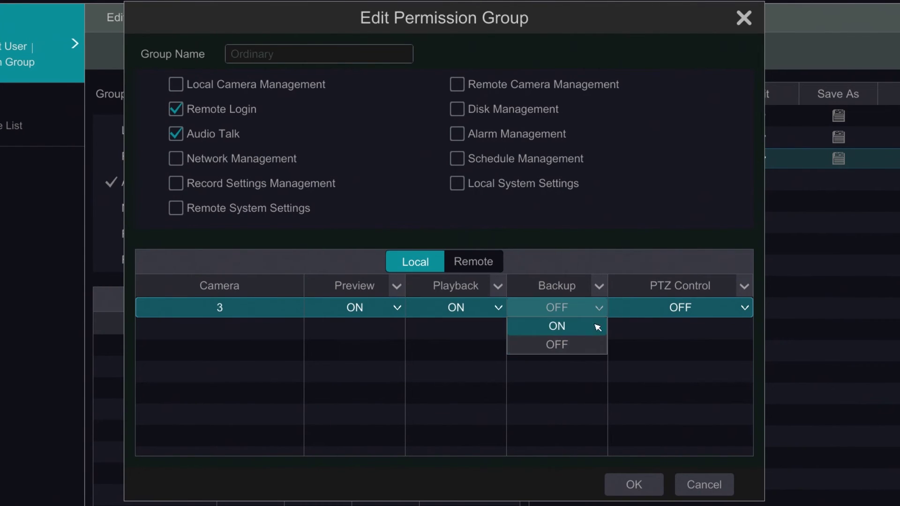
pyautogui.click(588, 331)
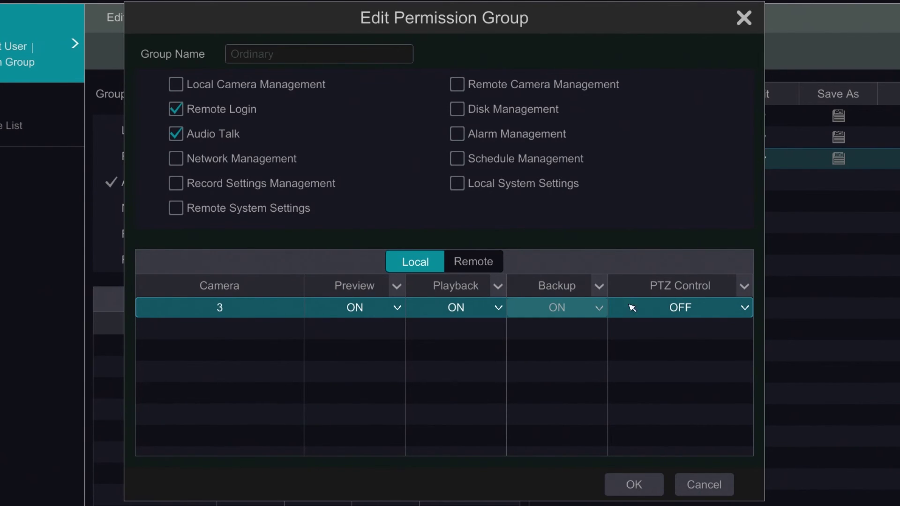
# Step: Set remote Preview, Playback and Backup to ON for camera 3, save the Ordinary group, and review its local permissions
pyautogui.click(469, 264)
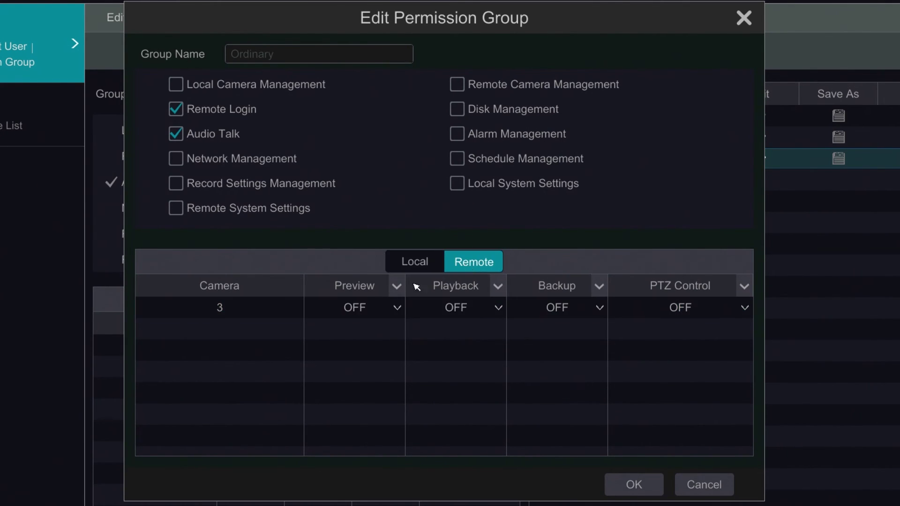
pyautogui.click(389, 310)
pyautogui.click(379, 328)
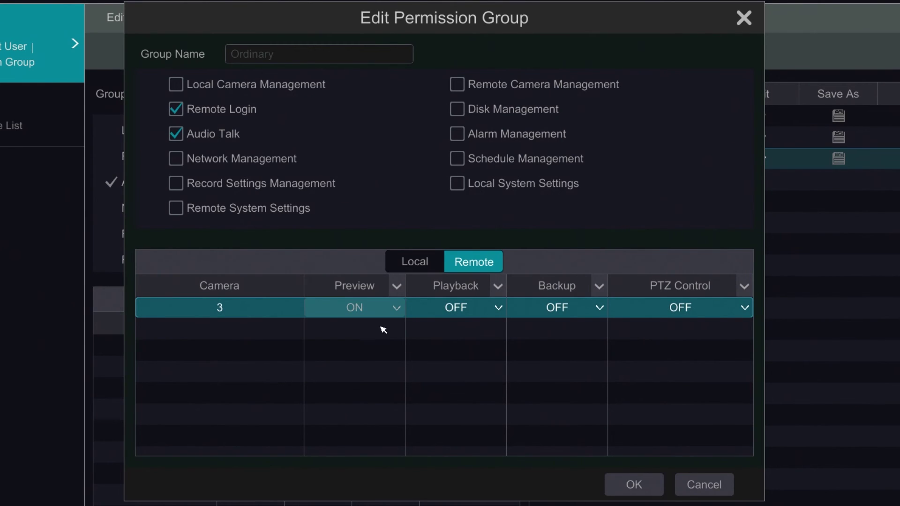
pyautogui.click(495, 309)
pyautogui.click(481, 325)
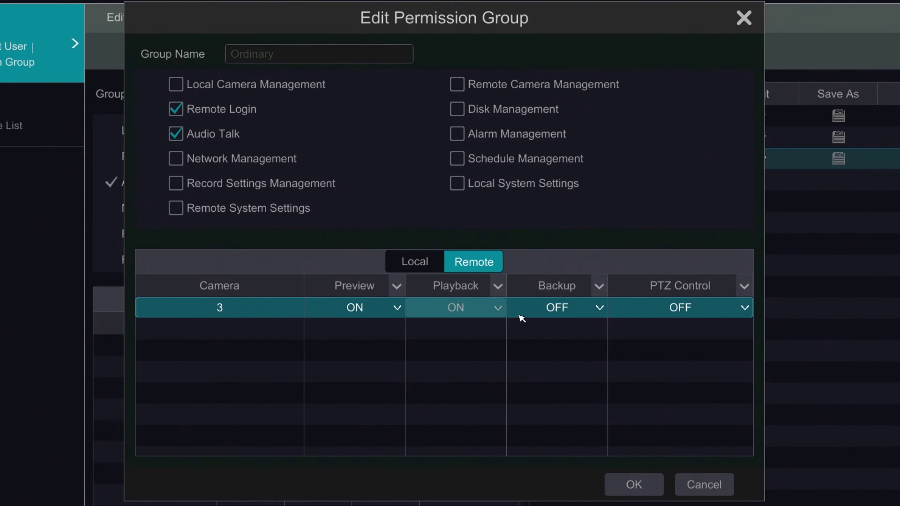
pyautogui.click(597, 308)
pyautogui.click(578, 332)
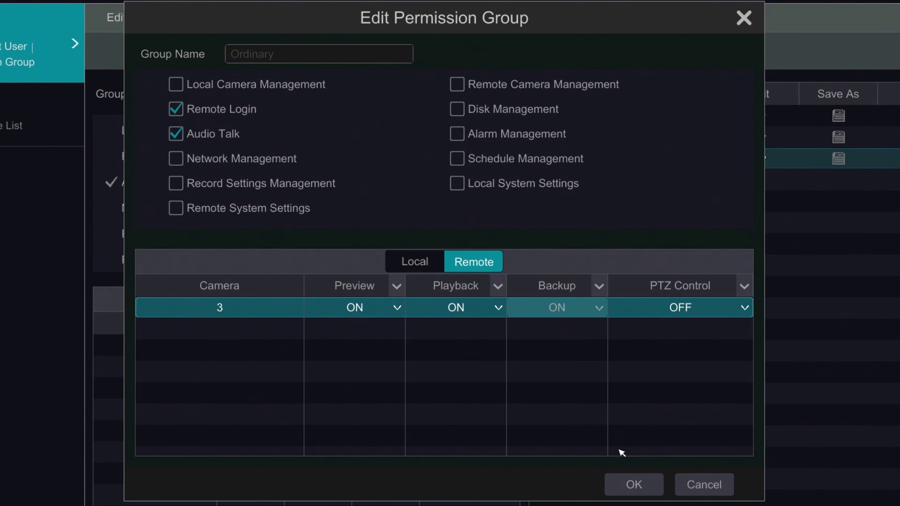
pyautogui.click(633, 487)
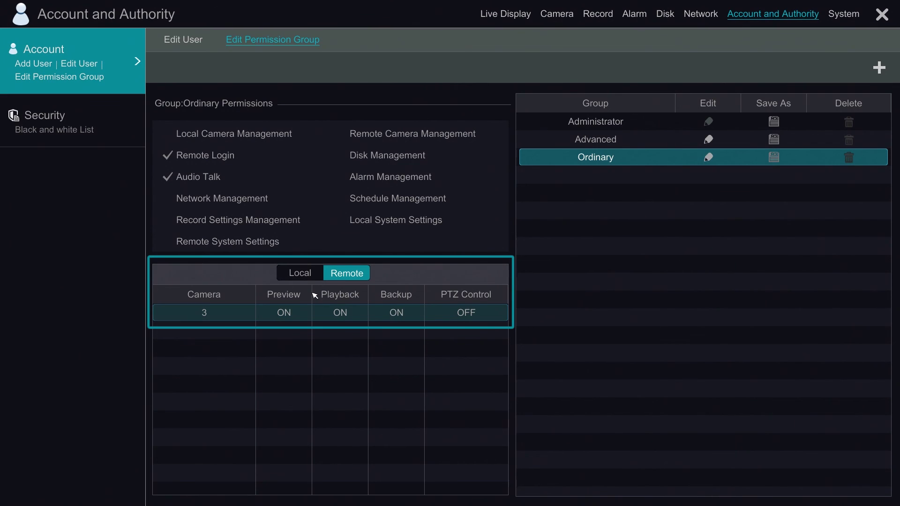
pyautogui.click(305, 277)
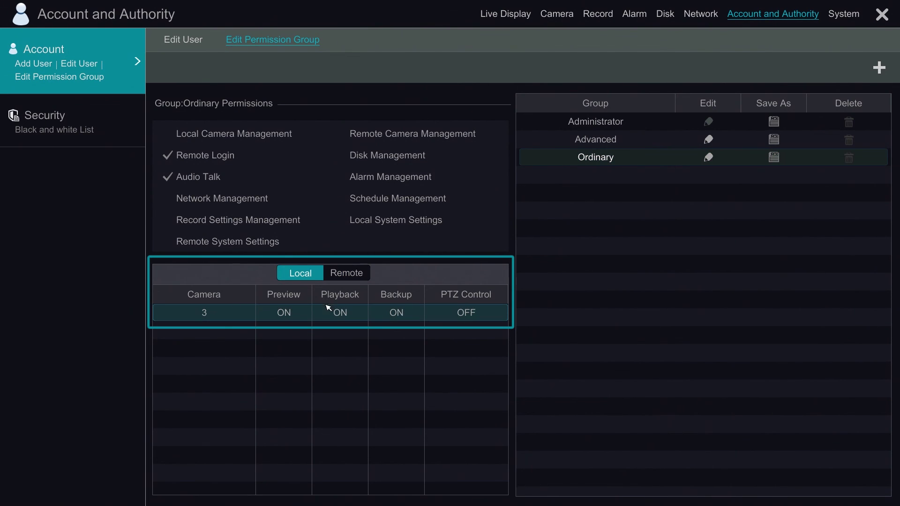